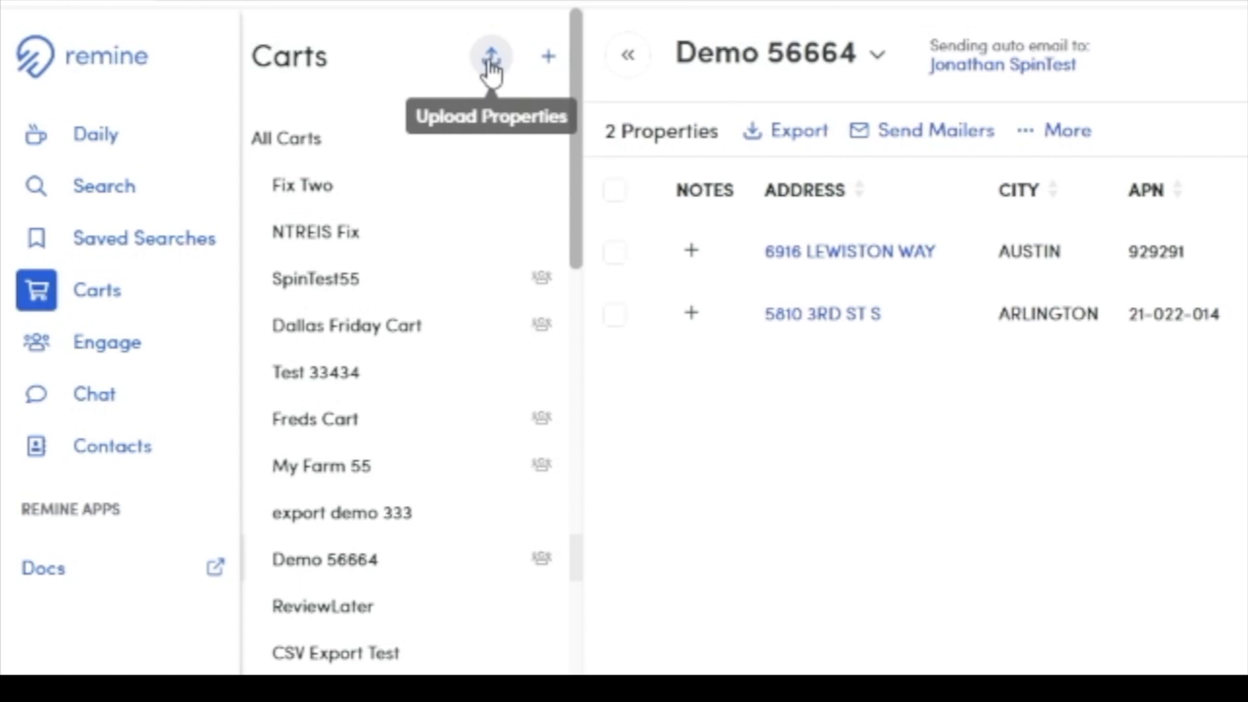
Step: Start a property upload with the Upload CSV file from Downloads
left_click(492, 59)
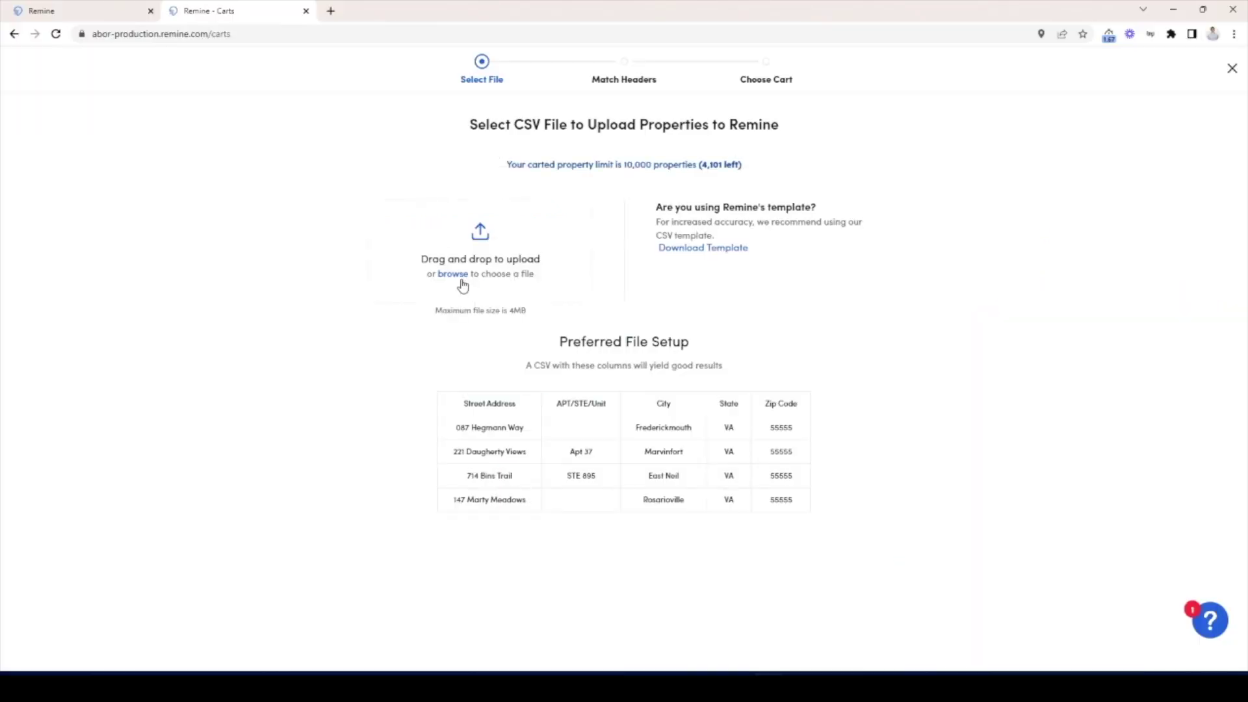
left_click(462, 285)
left_click(260, 124)
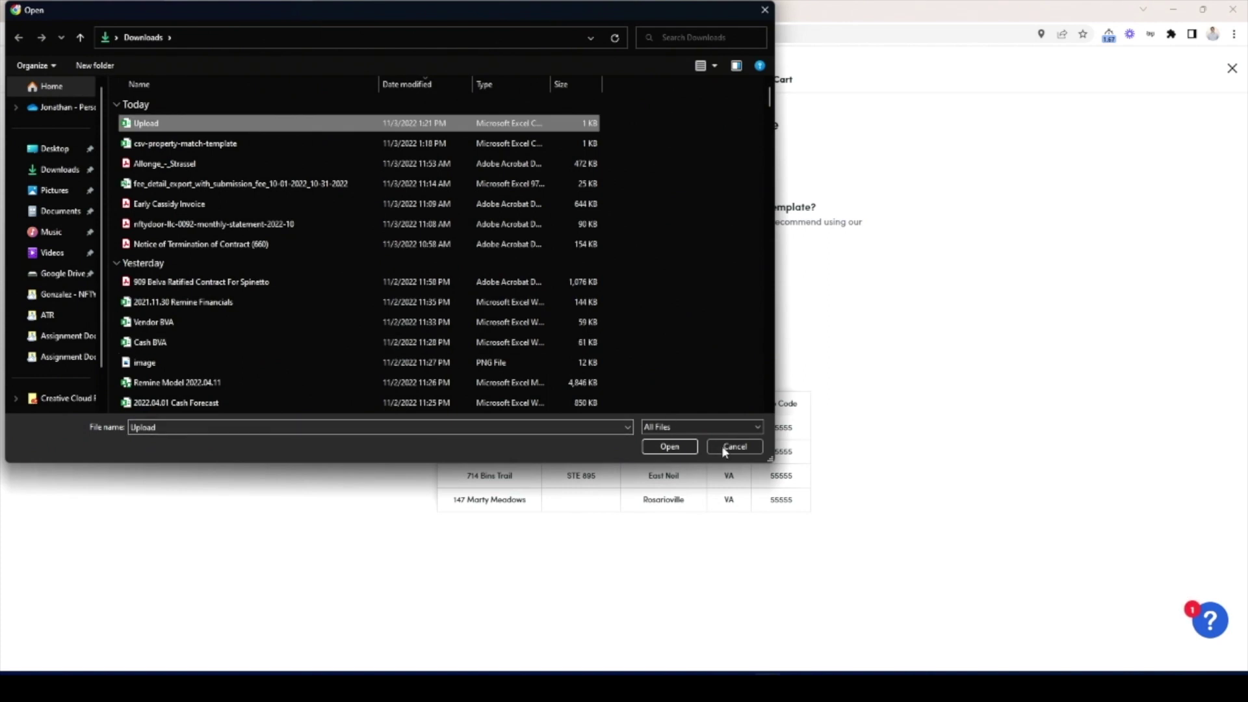
left_click(684, 446)
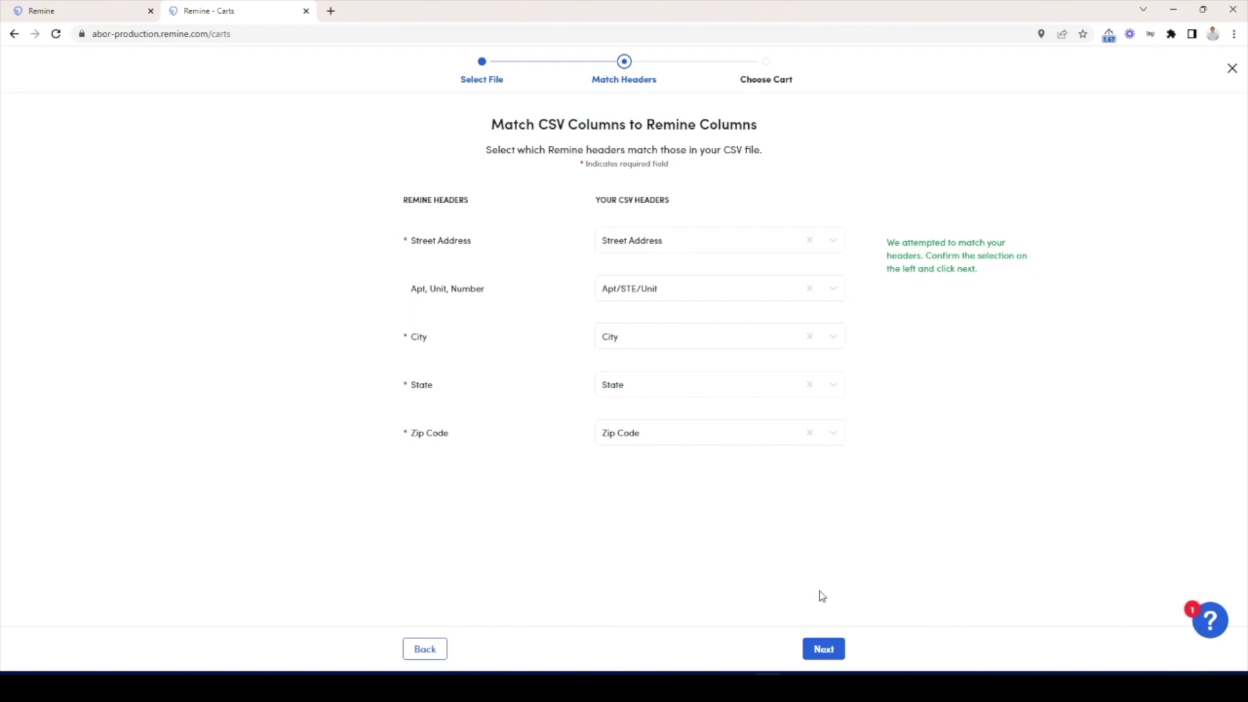
left_click(825, 657)
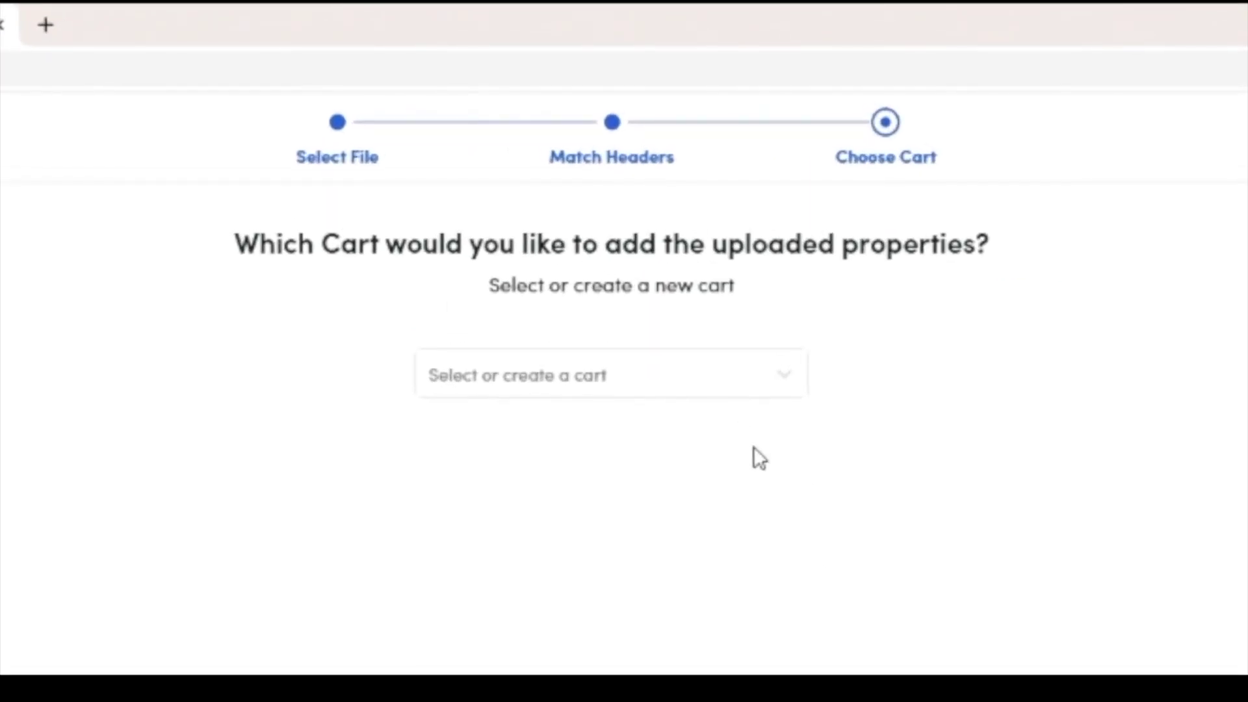
left_click(582, 377)
type("C")
key("BackSpace")
type("New ABOR")
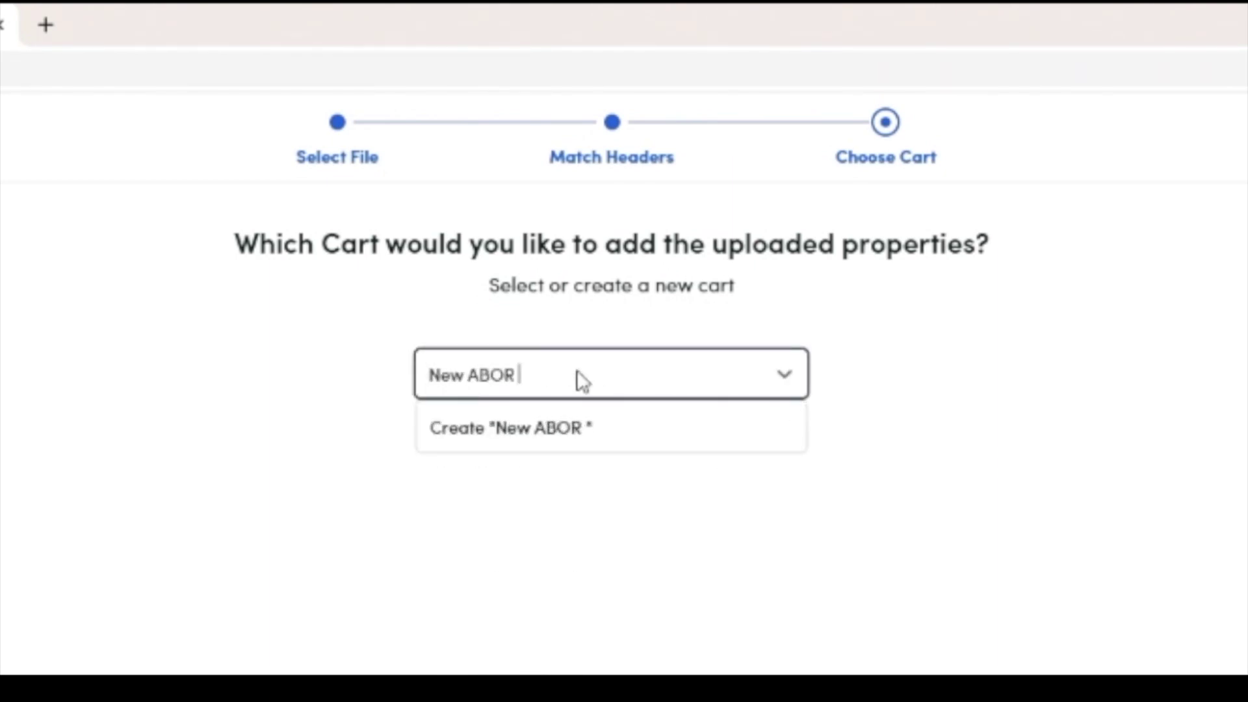
left_click(583, 427)
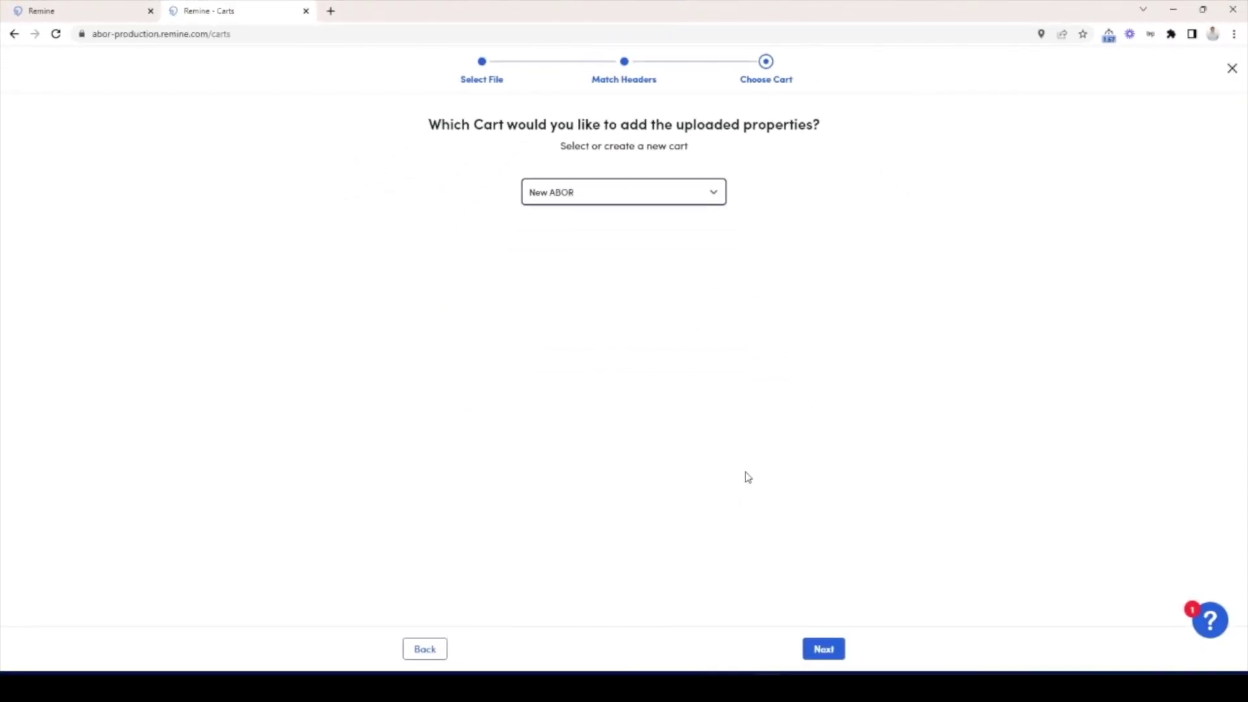
left_click(824, 647)
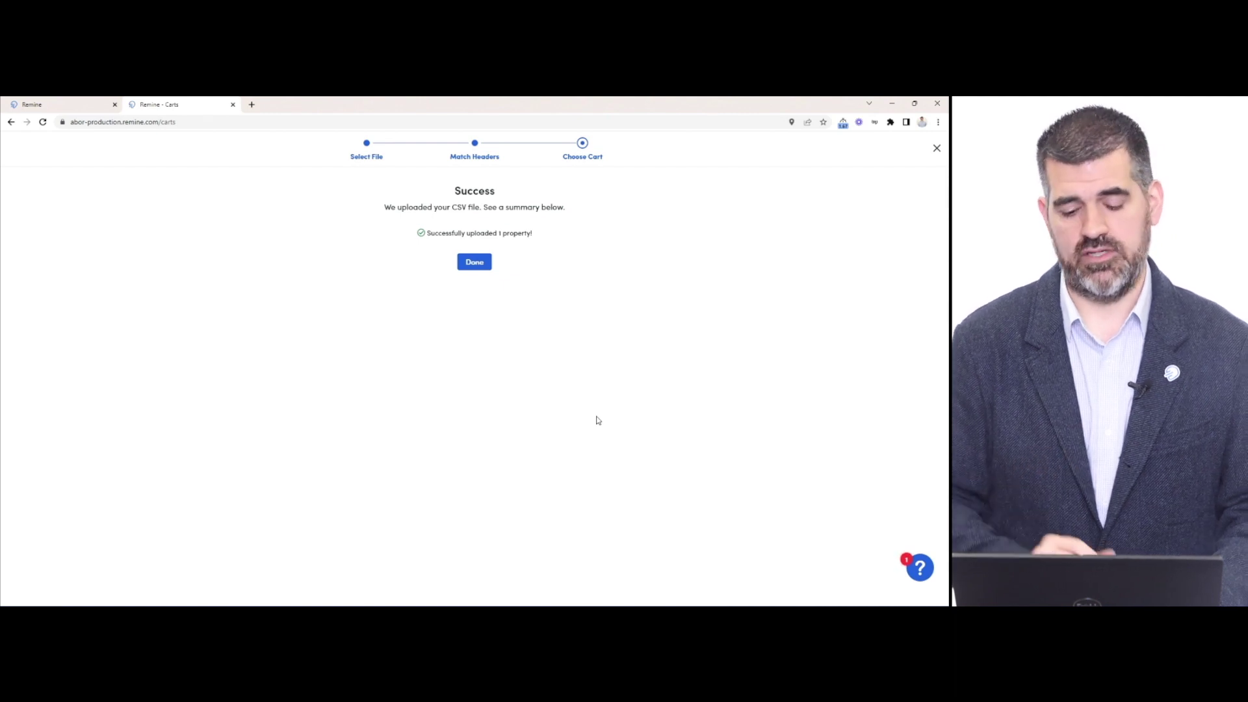
left_click(474, 263)
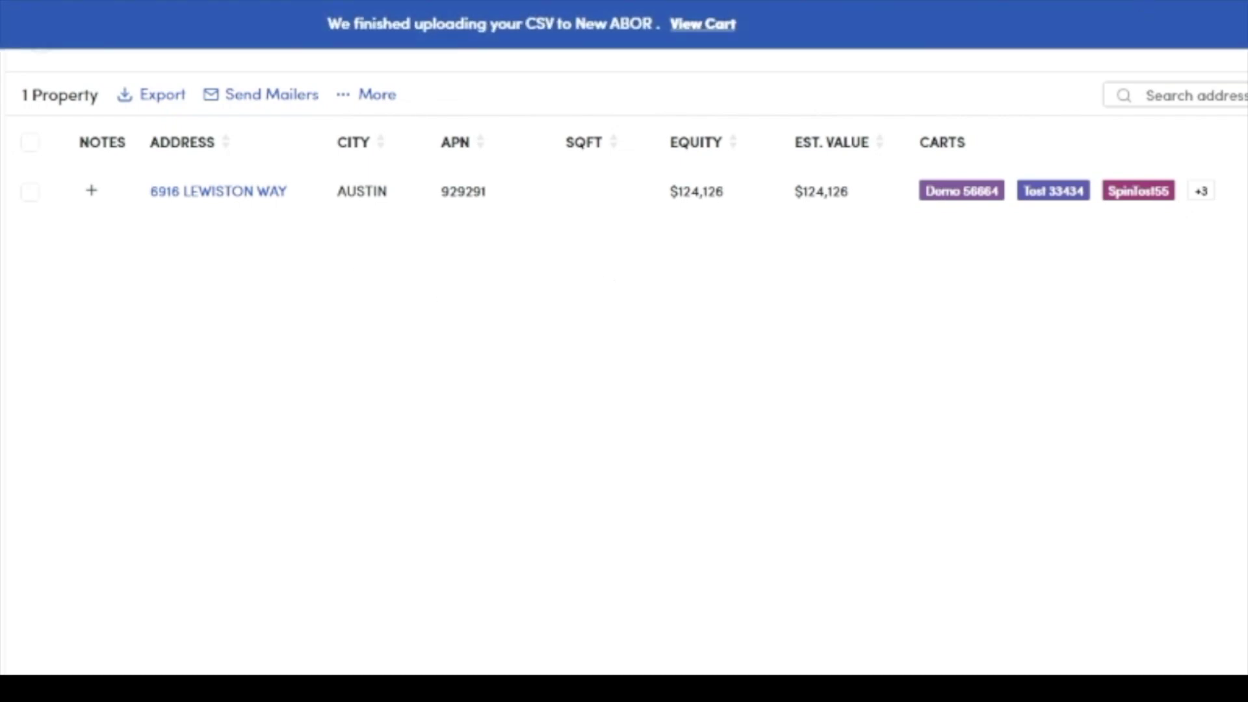
left_click(30, 193)
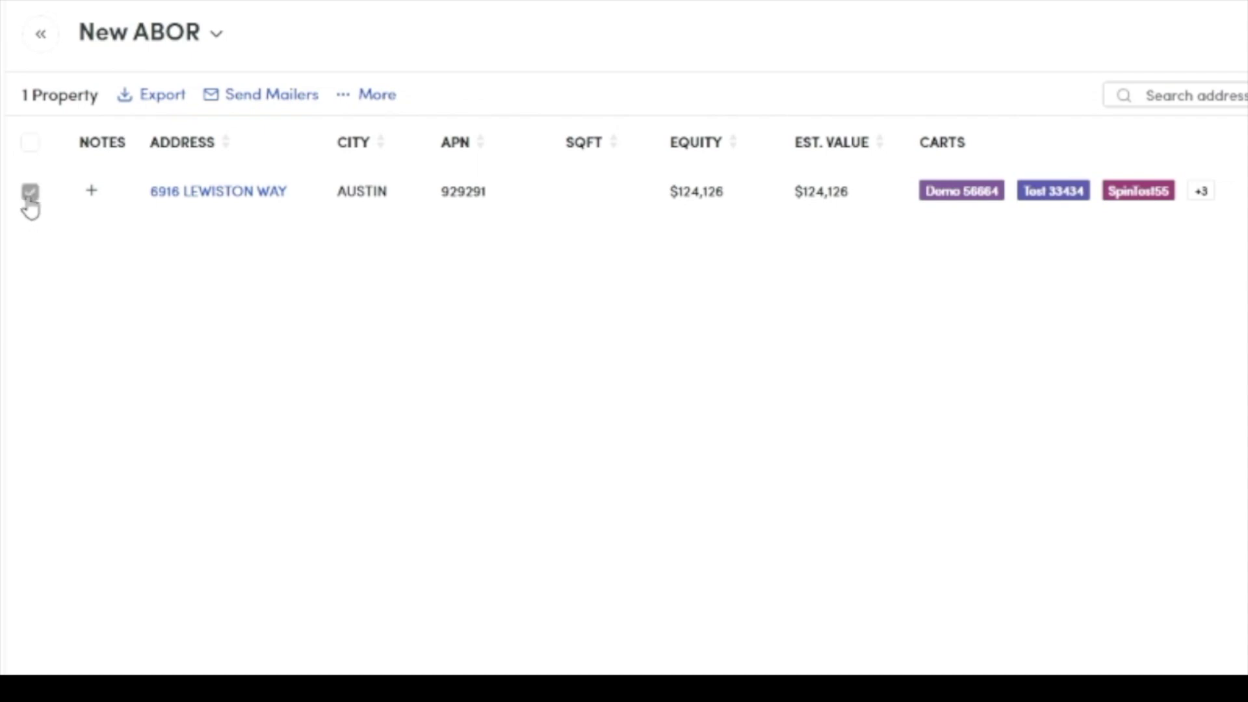
left_click(134, 109)
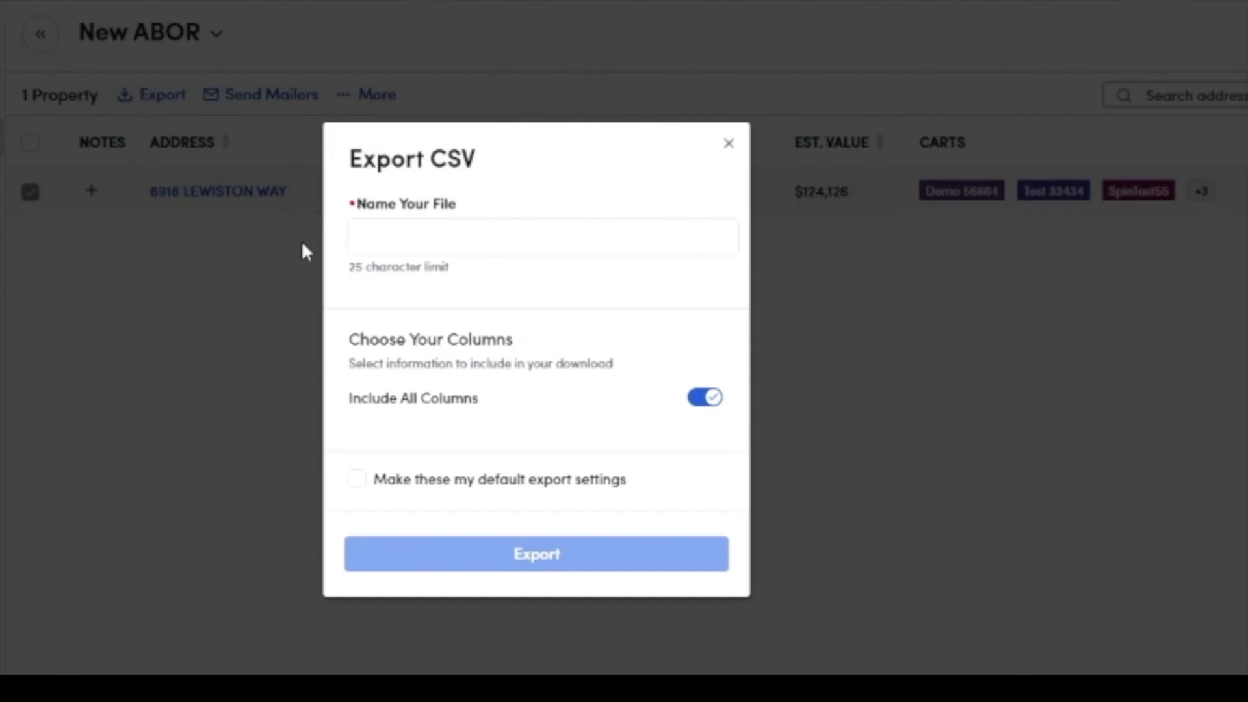
left_click(417, 230)
type("aBOR Demo")
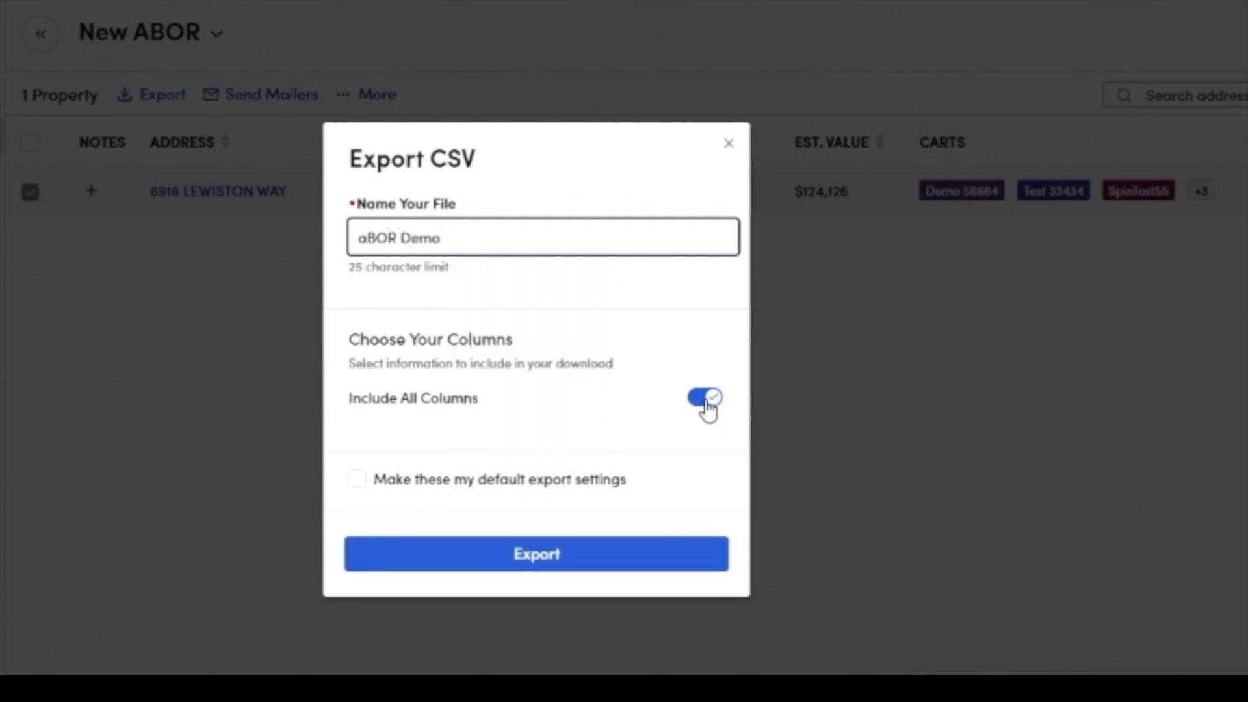
Step: Turn off Include All Columns and review the list of exportable columns
left_click(706, 398)
left_click(553, 478)
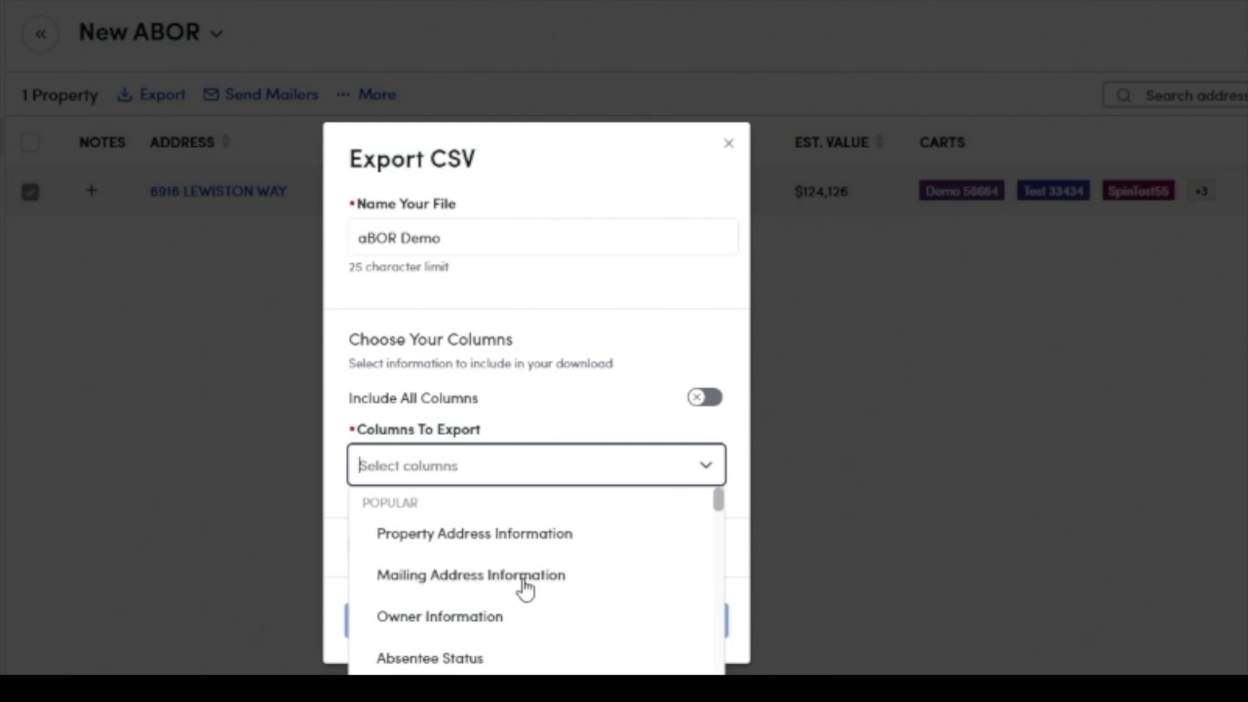
scroll(531, 660, "down", 8)
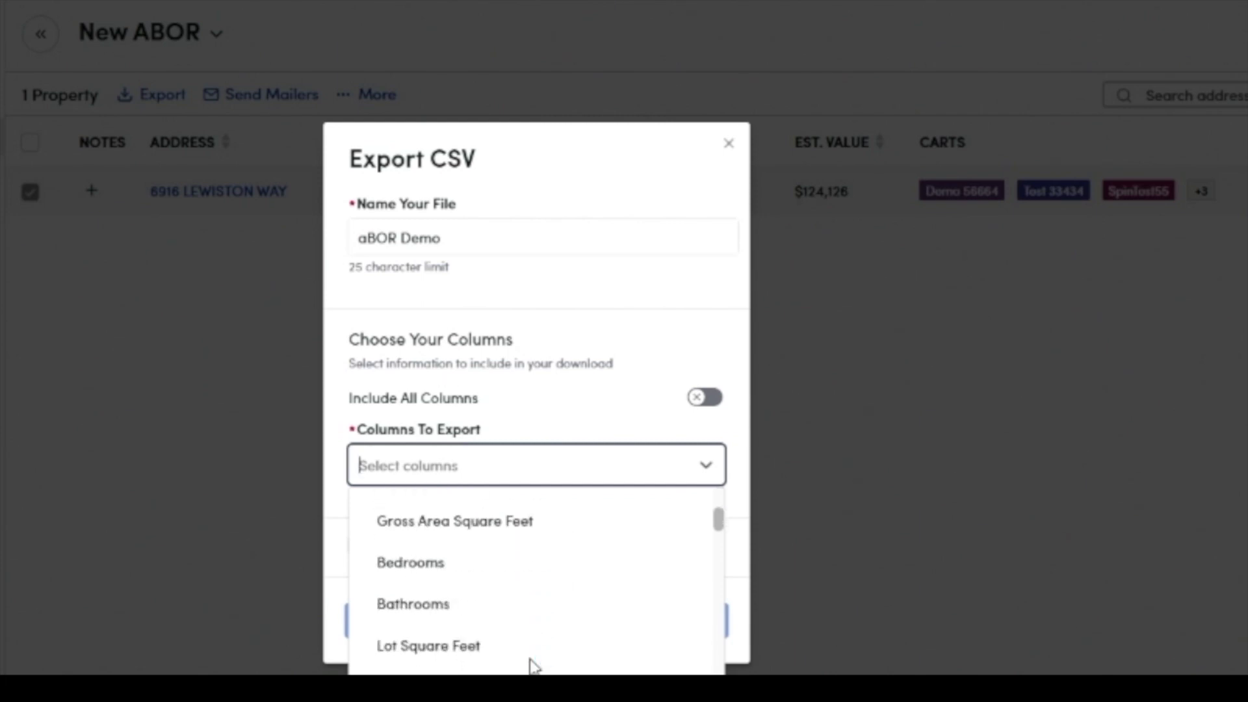
scroll(531, 666, "down", 6)
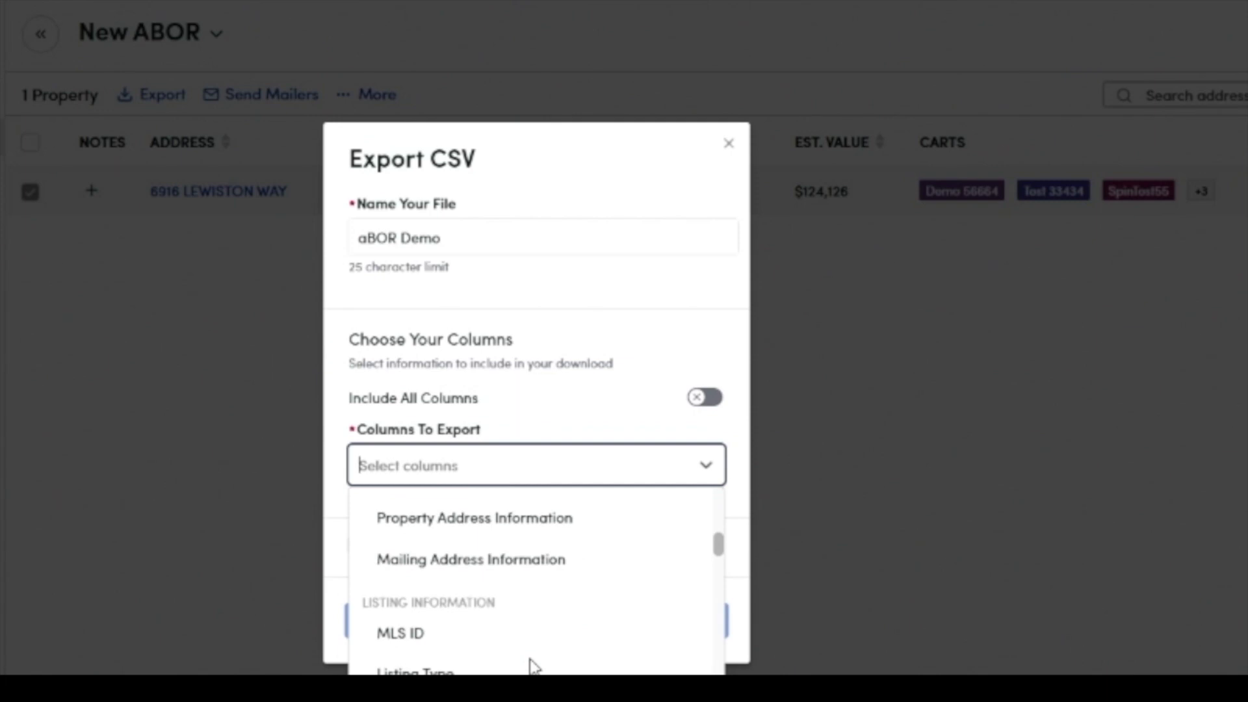
scroll(531, 663, "down", 8)
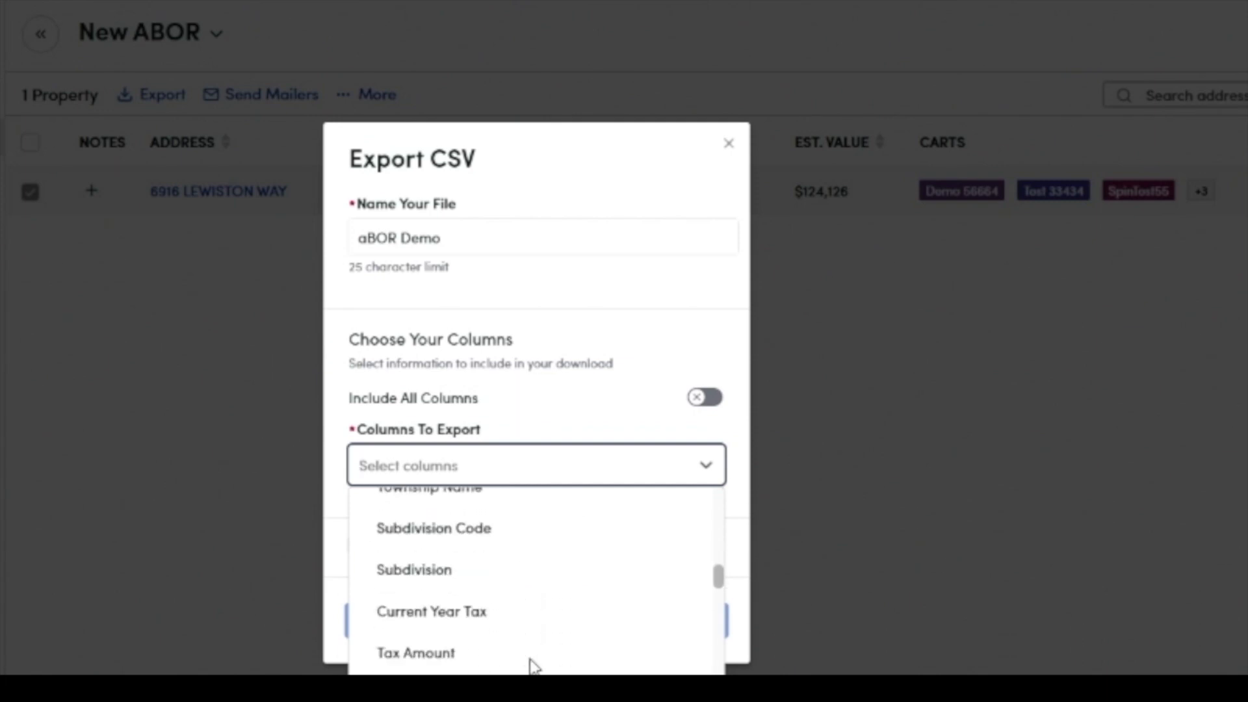
scroll(531, 666, "down", 10)
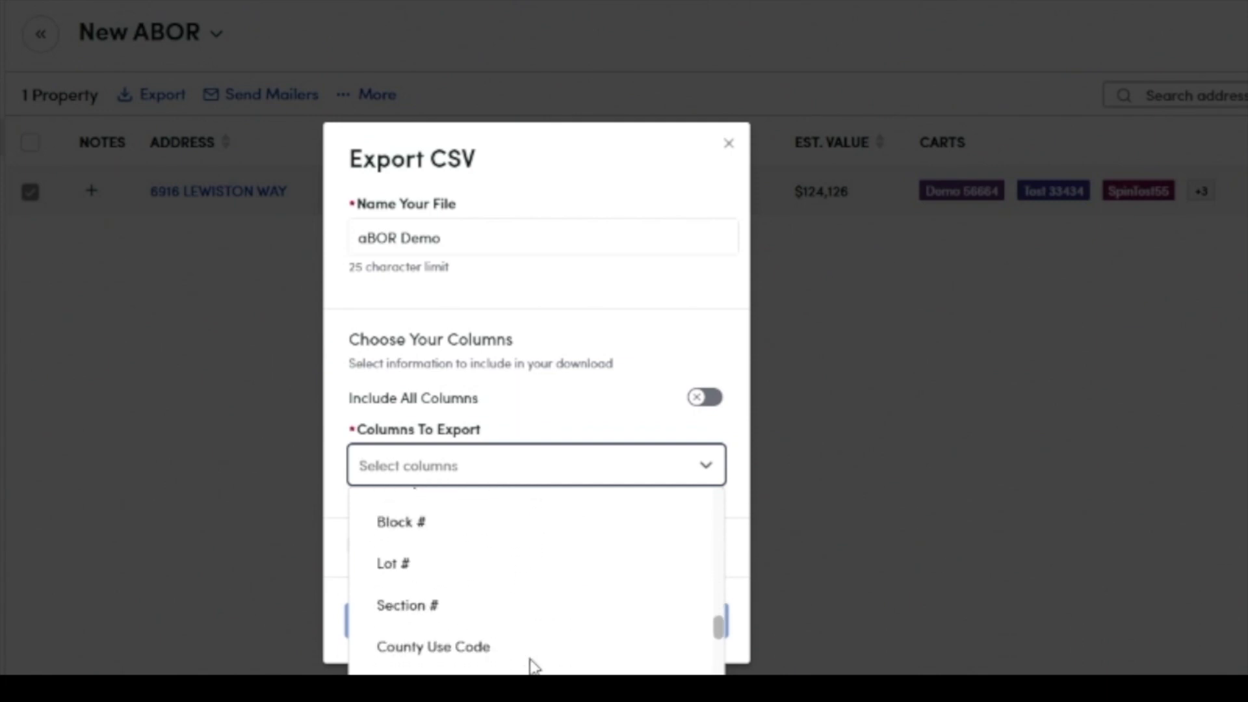
scroll(531, 666, "down", 10)
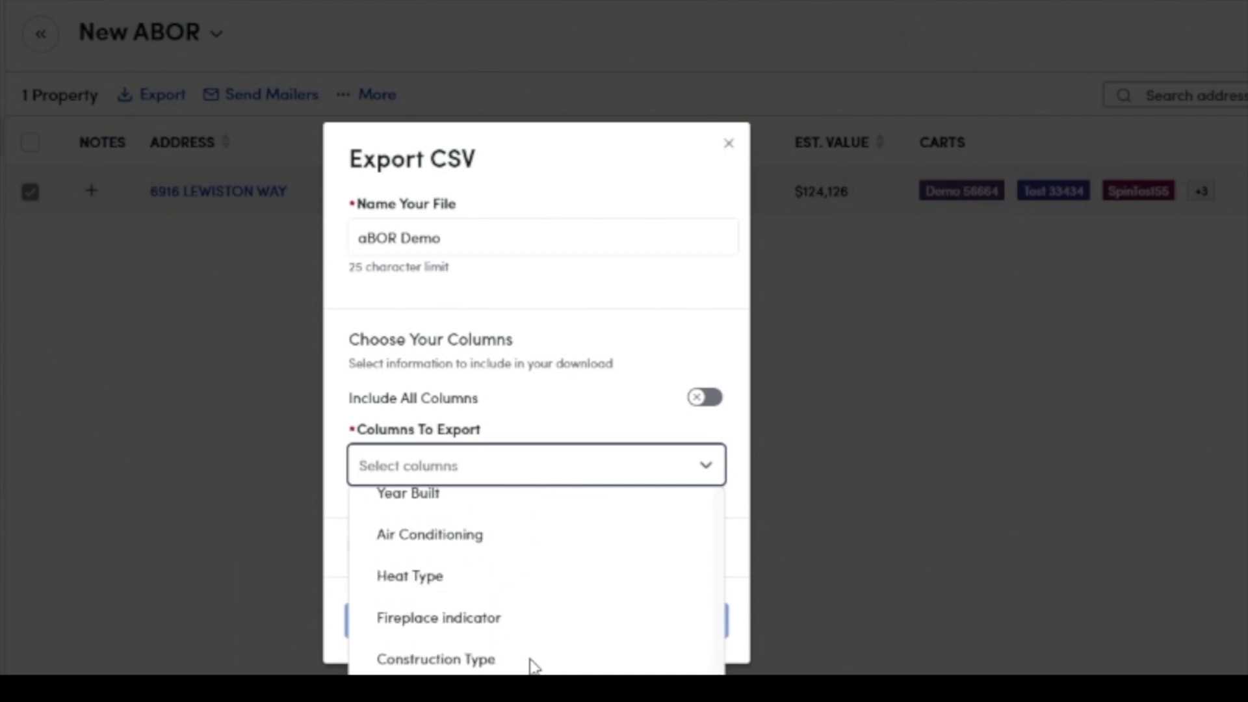
scroll(531, 666, "down", 8)
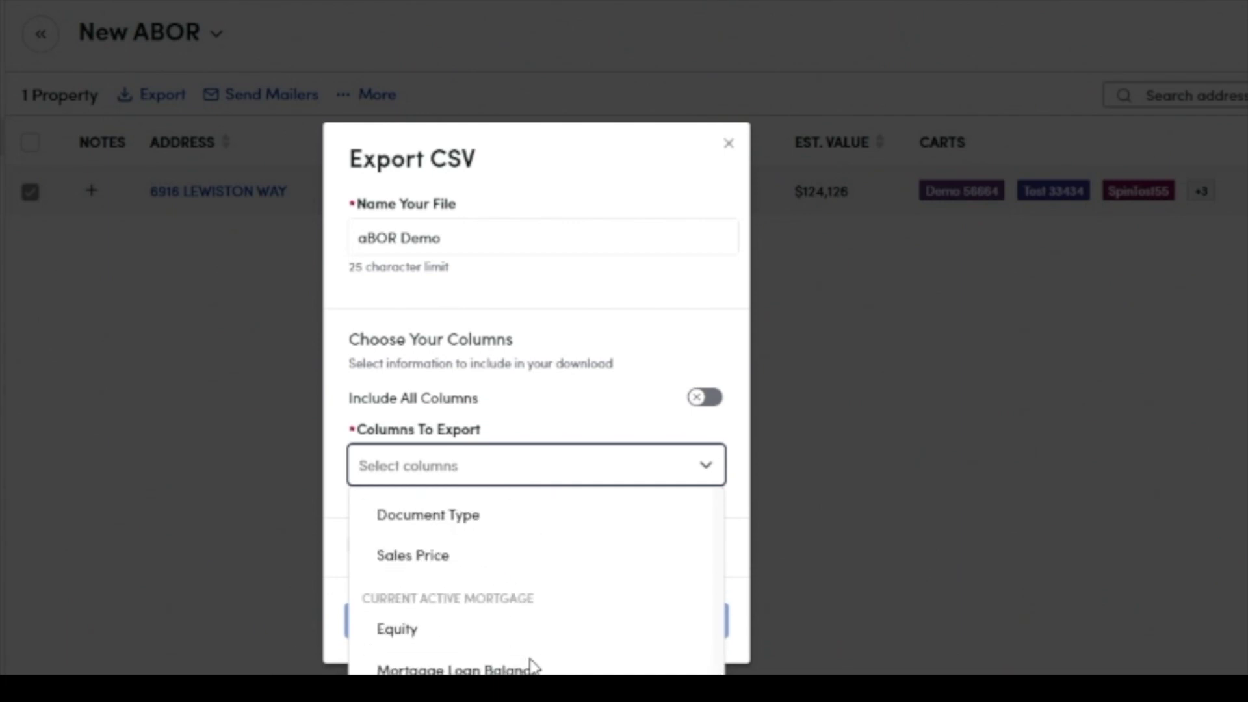
scroll(534, 667, "down", 1)
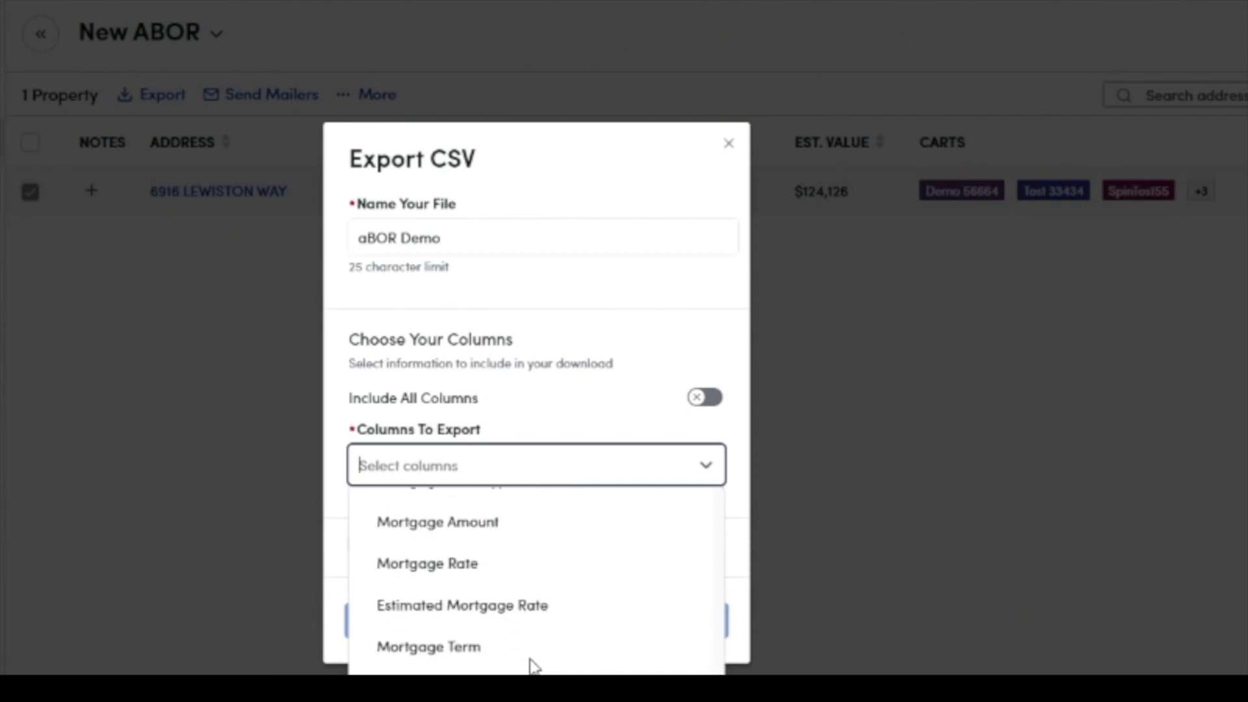
left_click(553, 404)
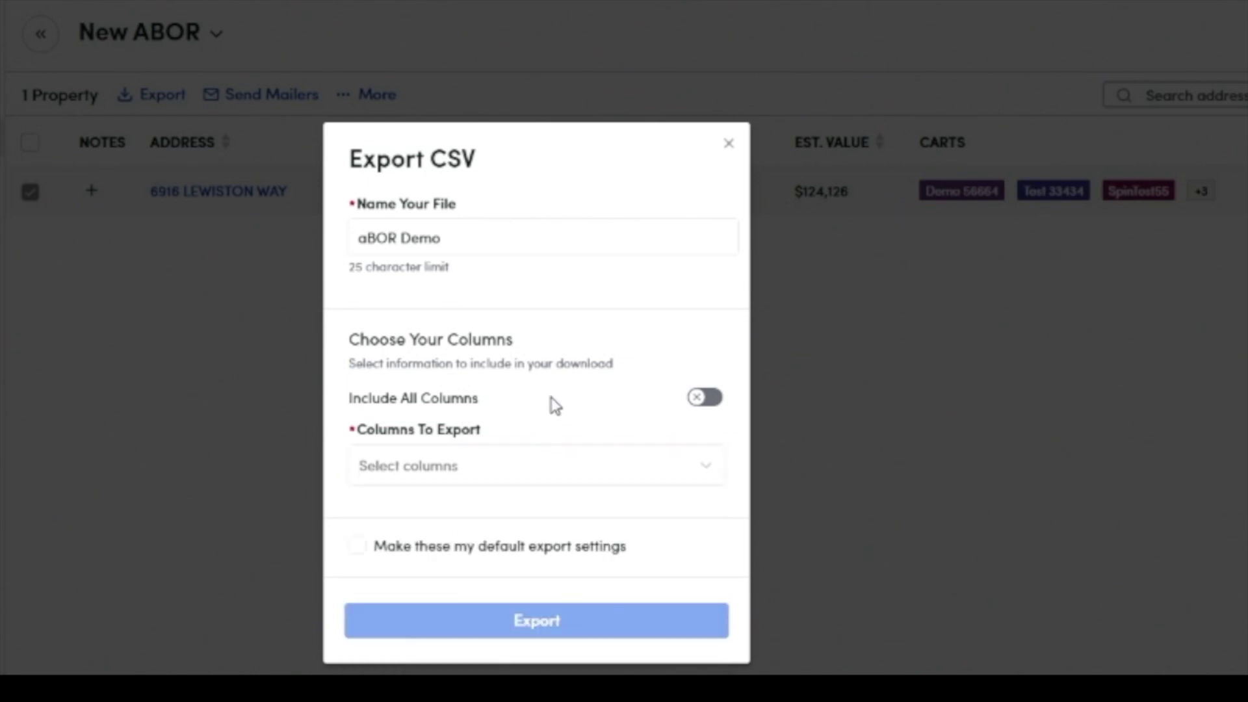
Step: Re-enable Include All Columns, run the export, and sign back in to Remine
left_click(705, 399)
left_click(534, 552)
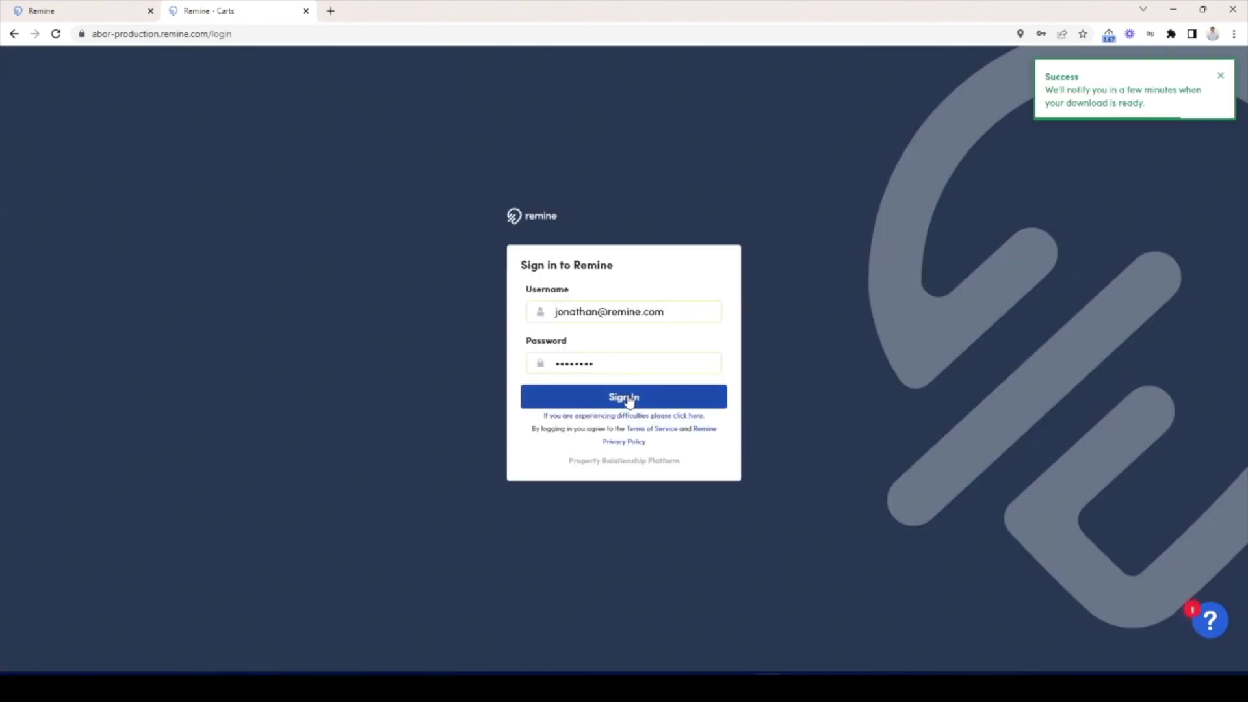
left_click(628, 399)
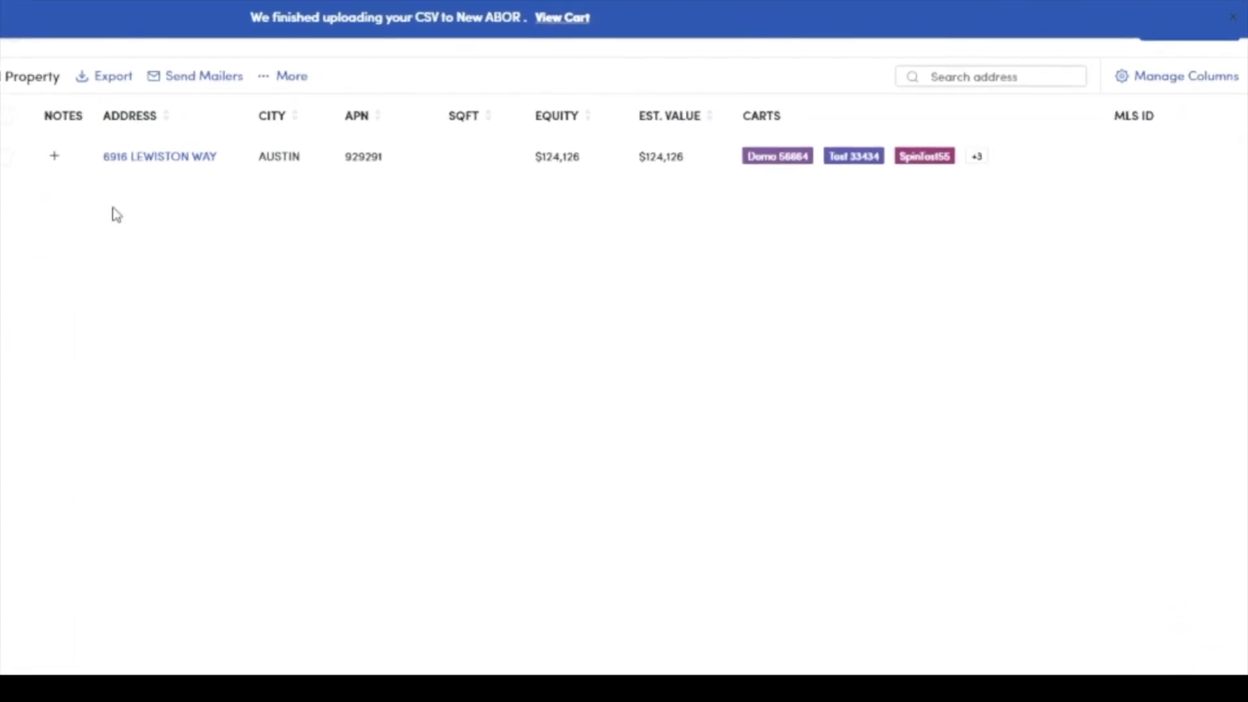
left_click(54, 156)
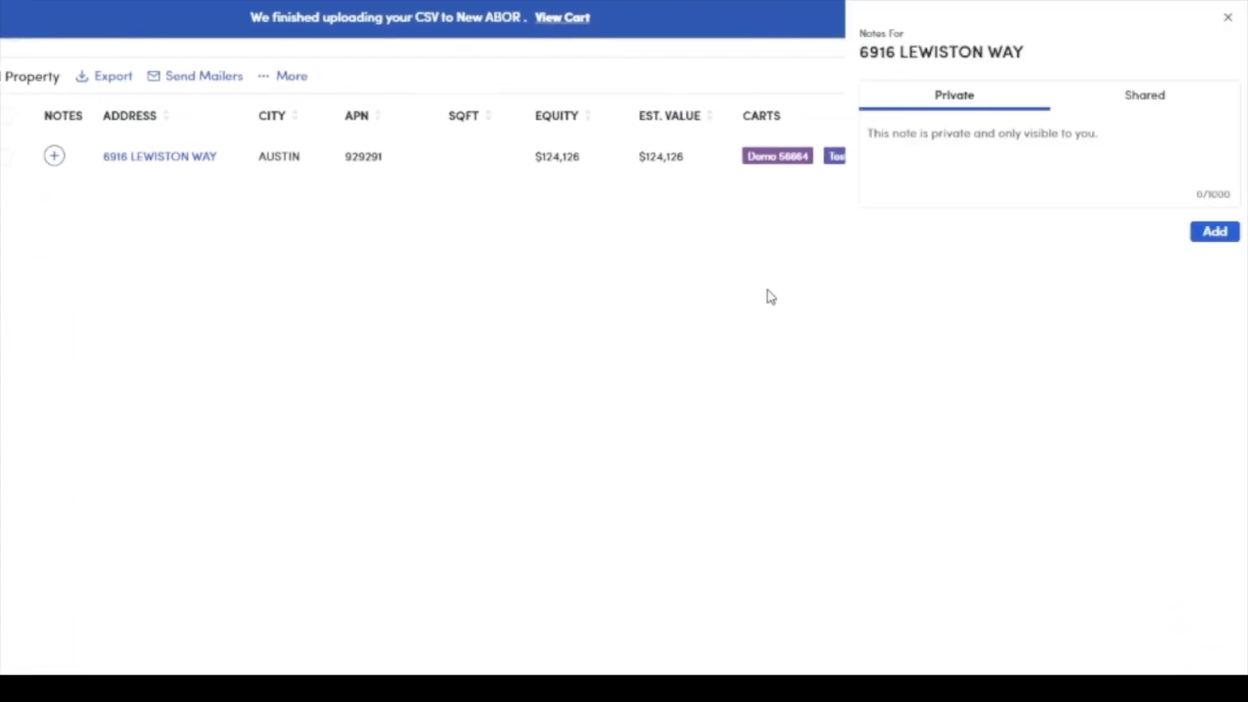
left_click(986, 152)
left_click(1164, 168)
type("Note here.")
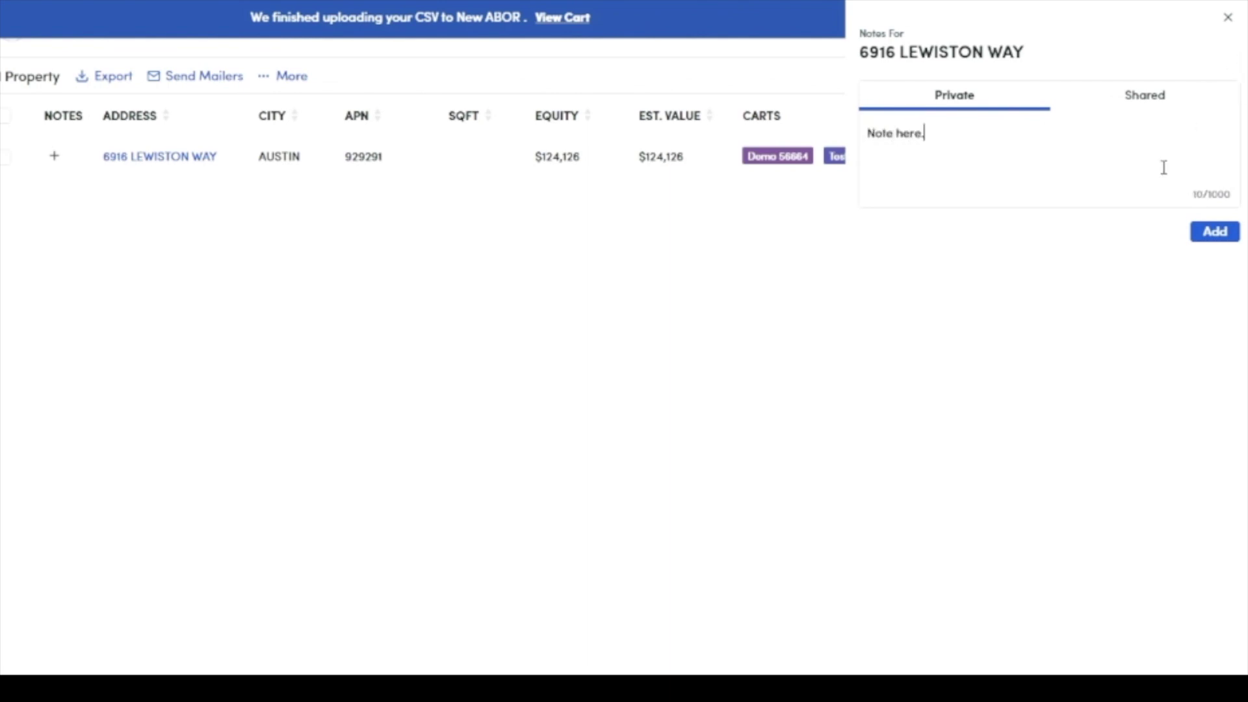
left_click(1222, 236)
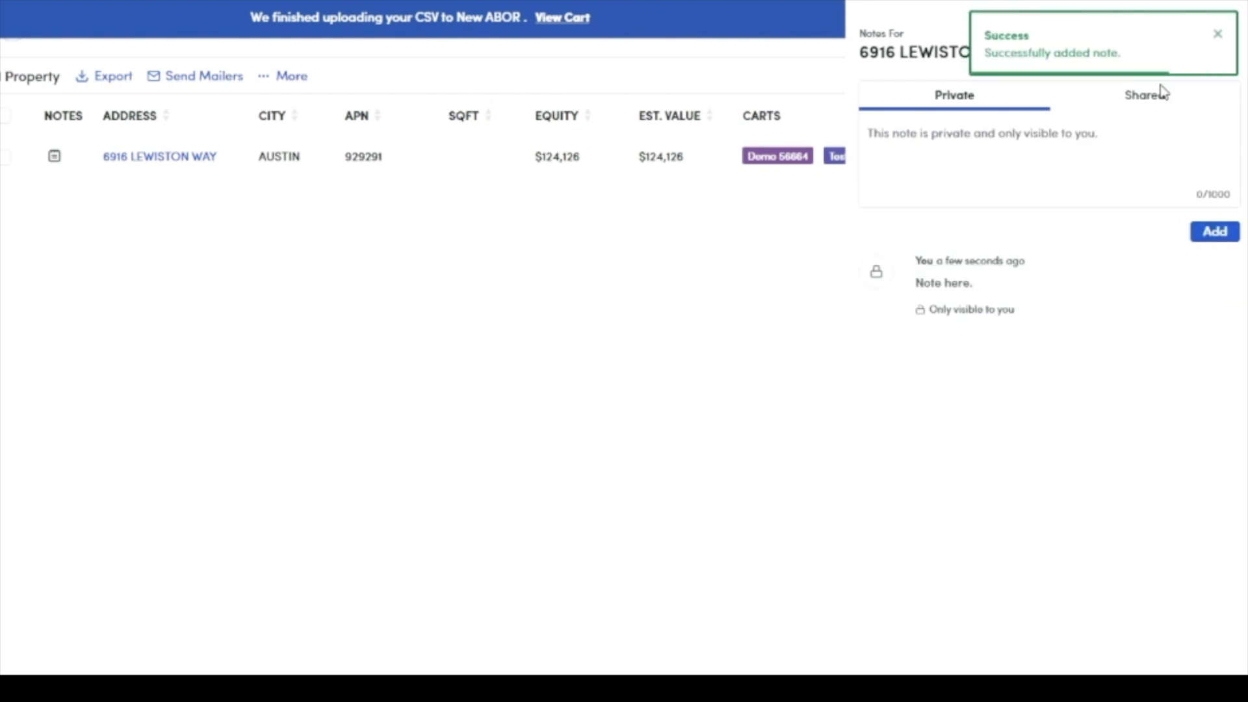
Step: Close the success message, the notes panel and the upload finished banner
left_click(1215, 36)
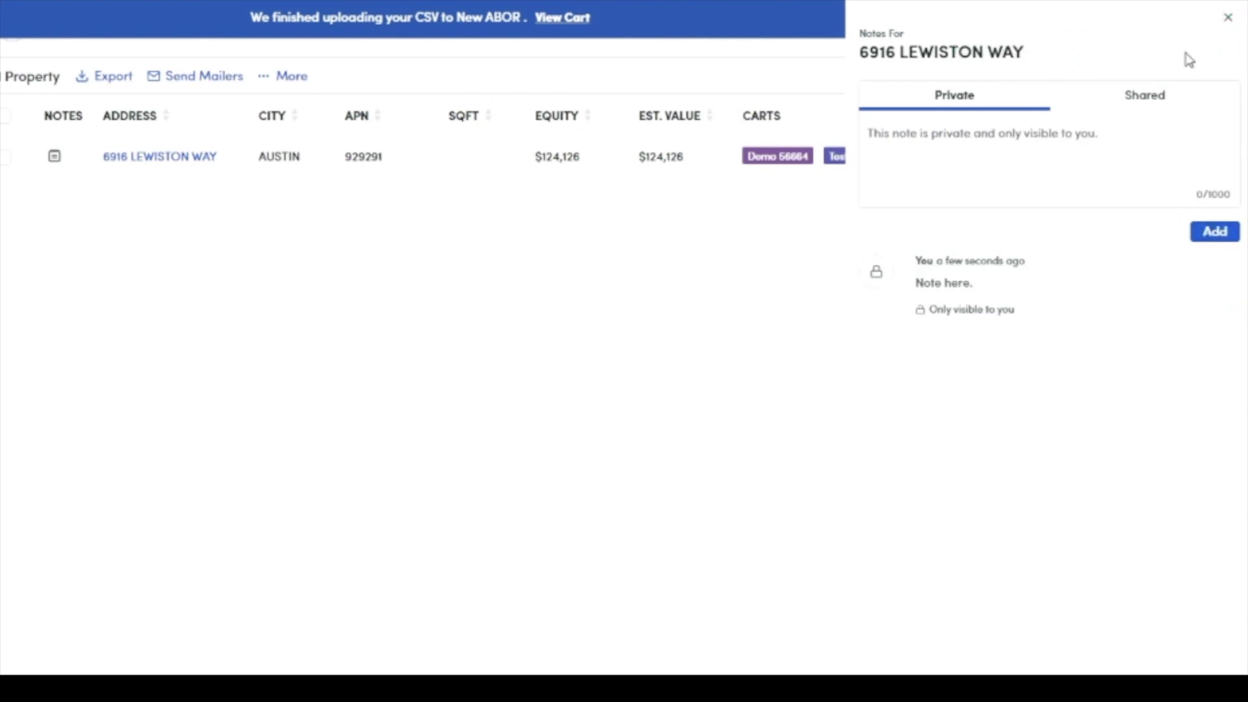
left_click(1227, 17)
left_click(1228, 21)
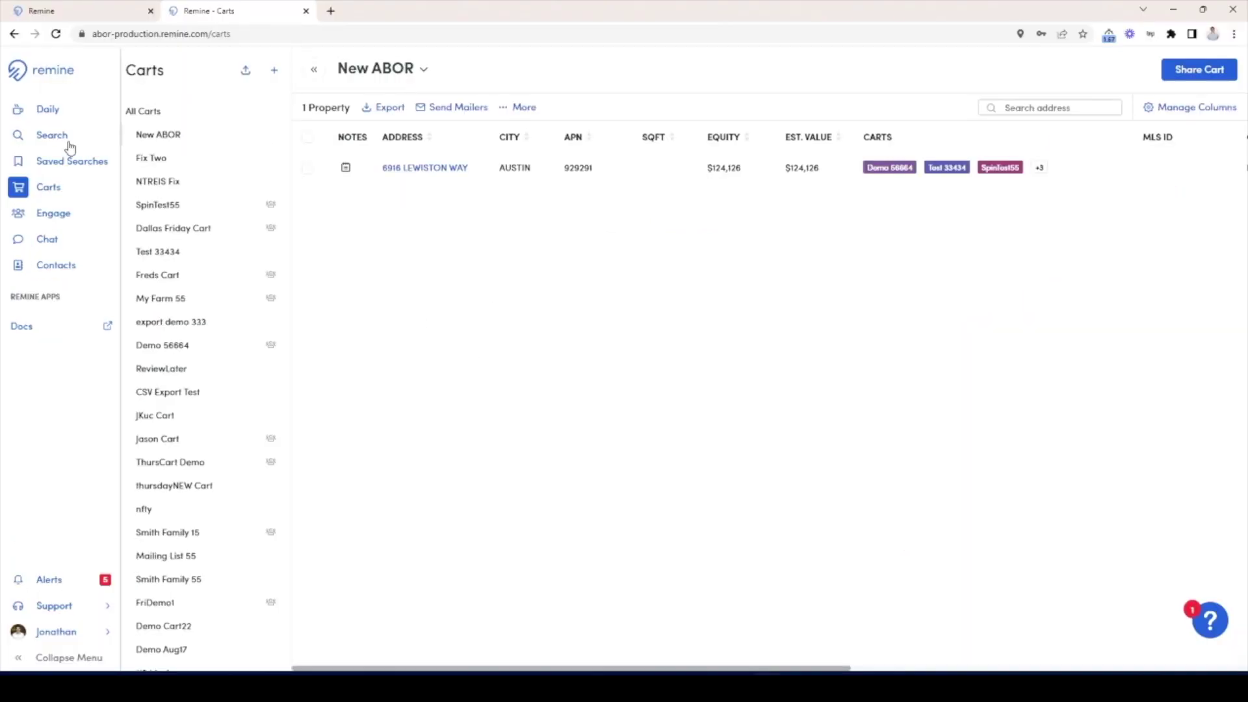
left_click(40, 199)
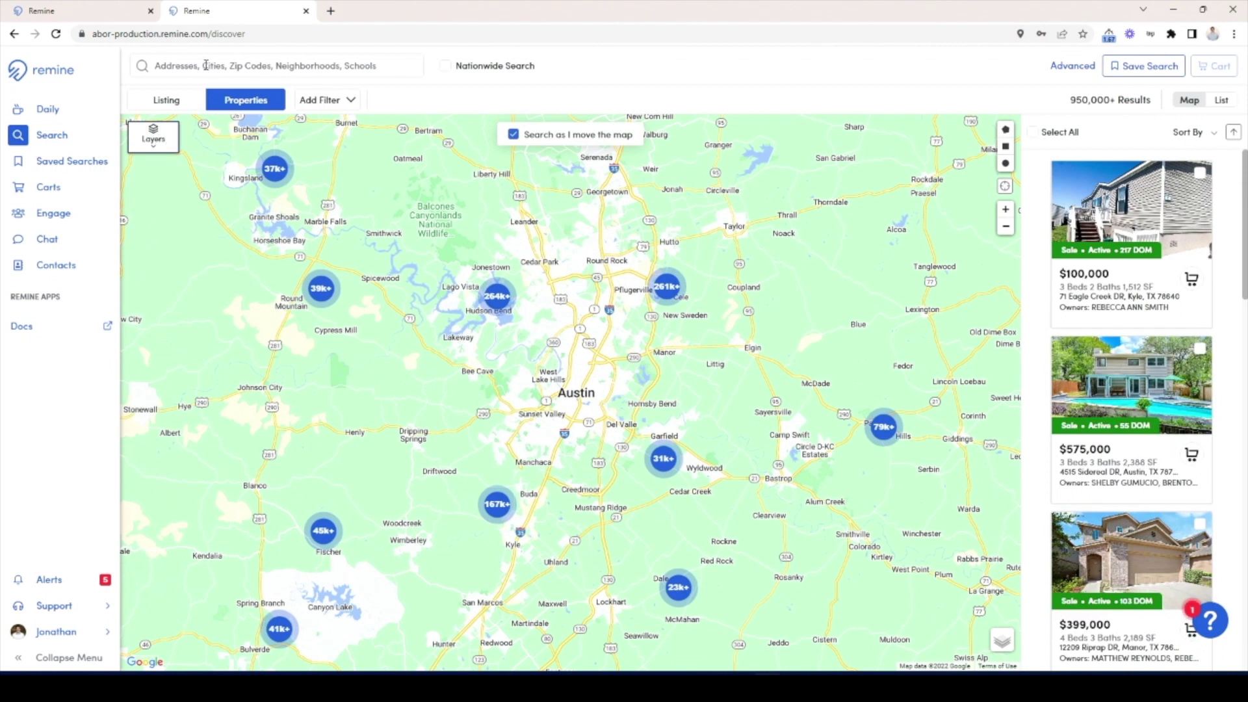
left_click(206, 65)
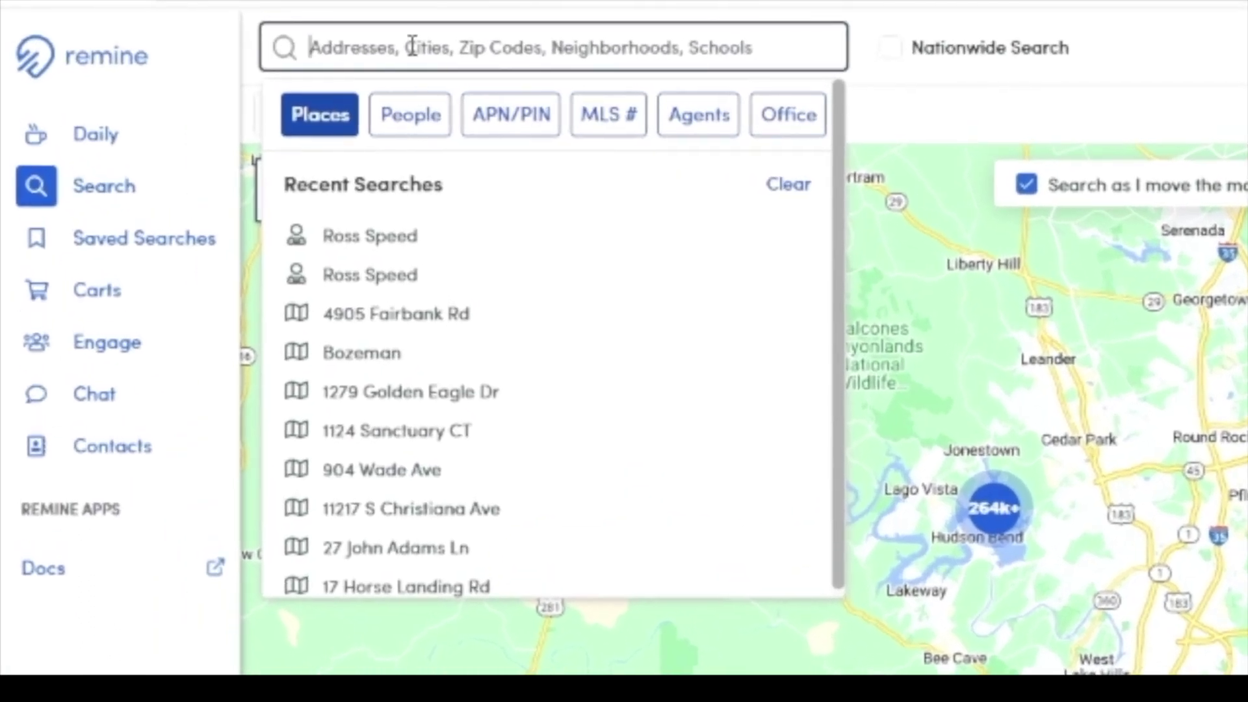
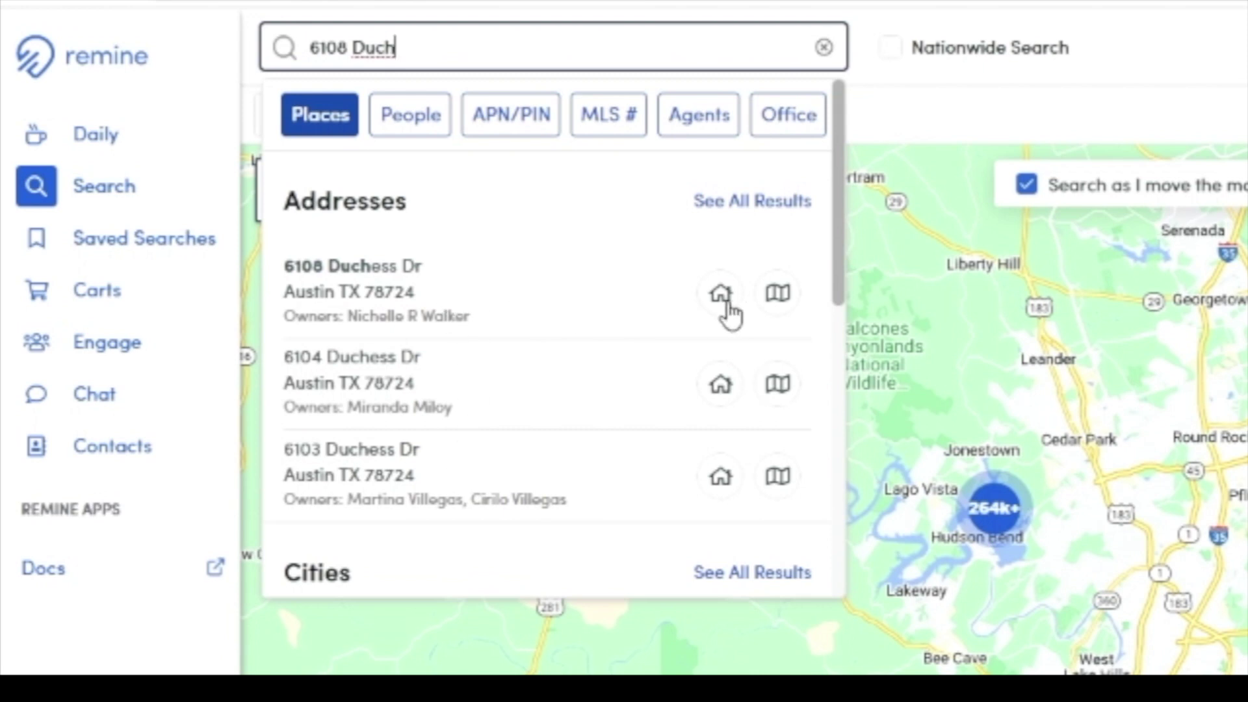
left_click(780, 301)
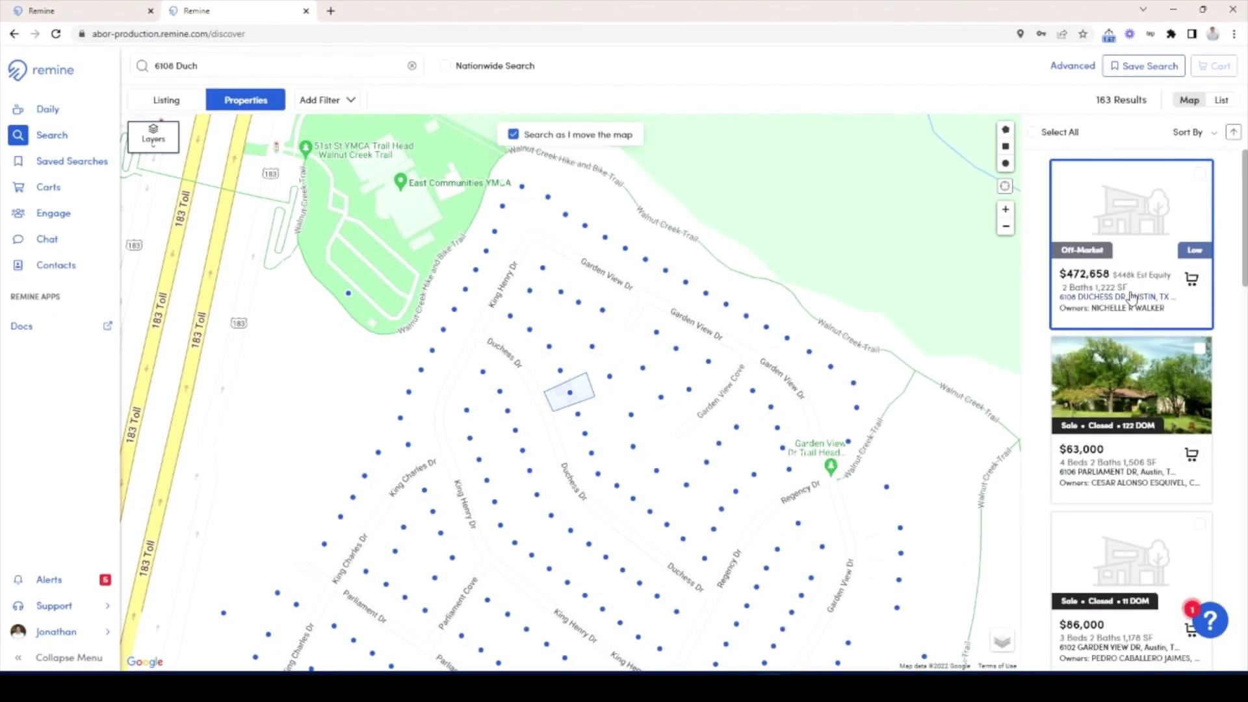
left_click(1109, 296)
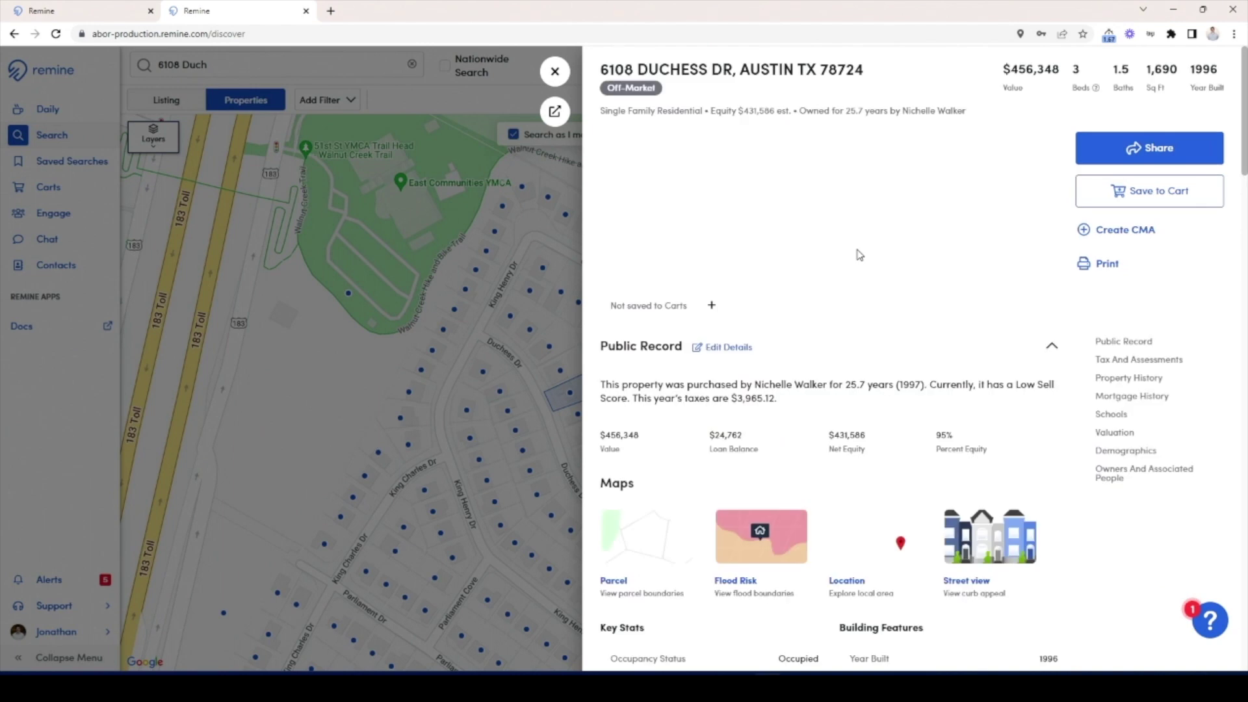
left_click(1166, 199)
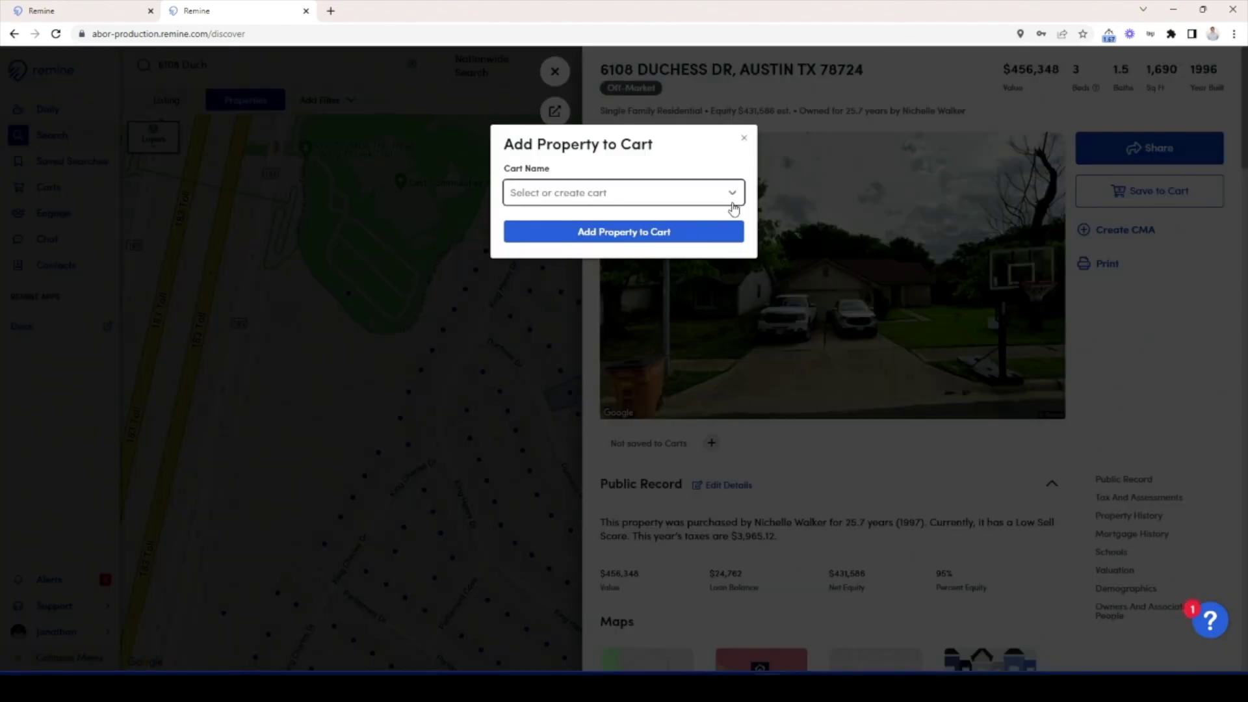
left_click(708, 193)
left_click(629, 221)
left_click(602, 234)
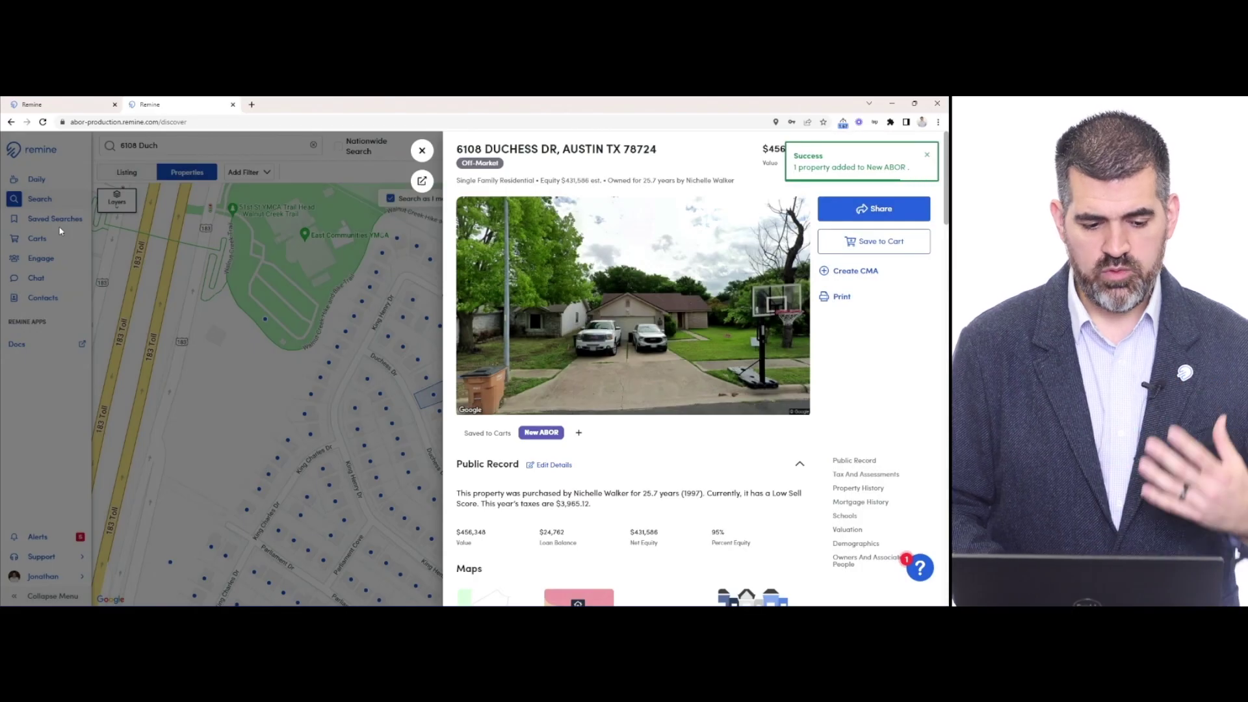
Step: Return to the Carts page and select both properties in New ABOR
left_click(40, 244)
left_click(40, 243)
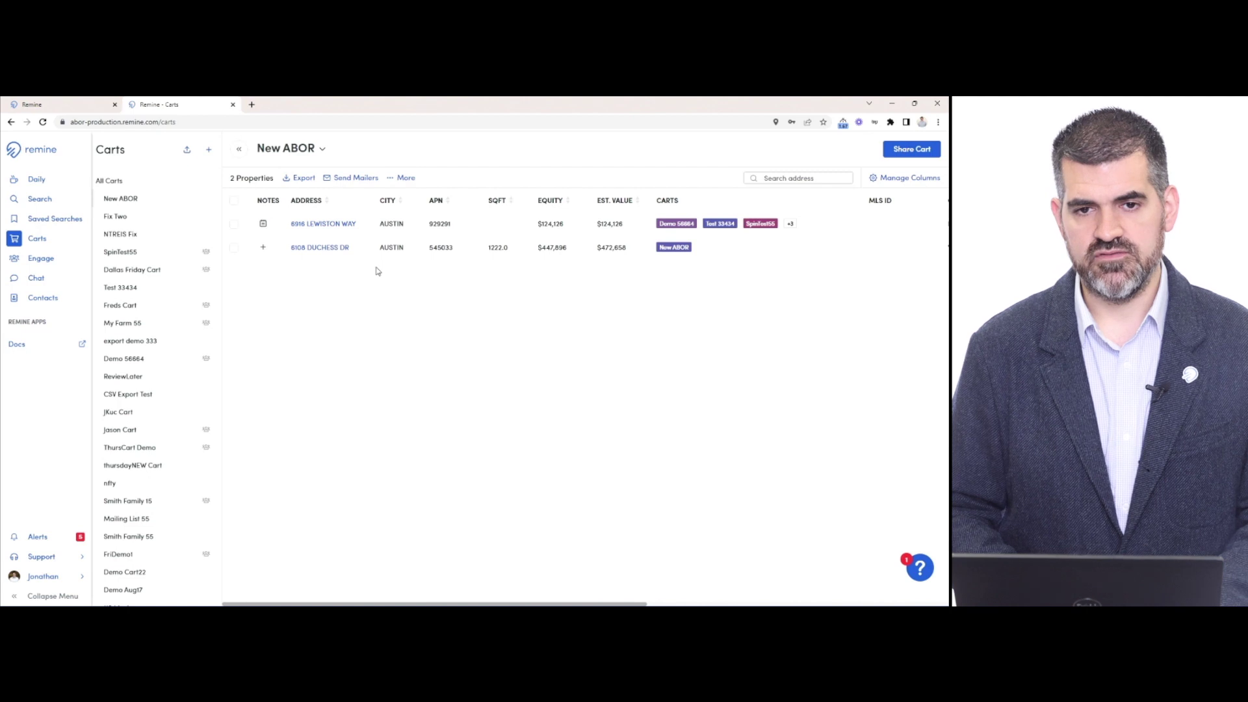
left_click(234, 201)
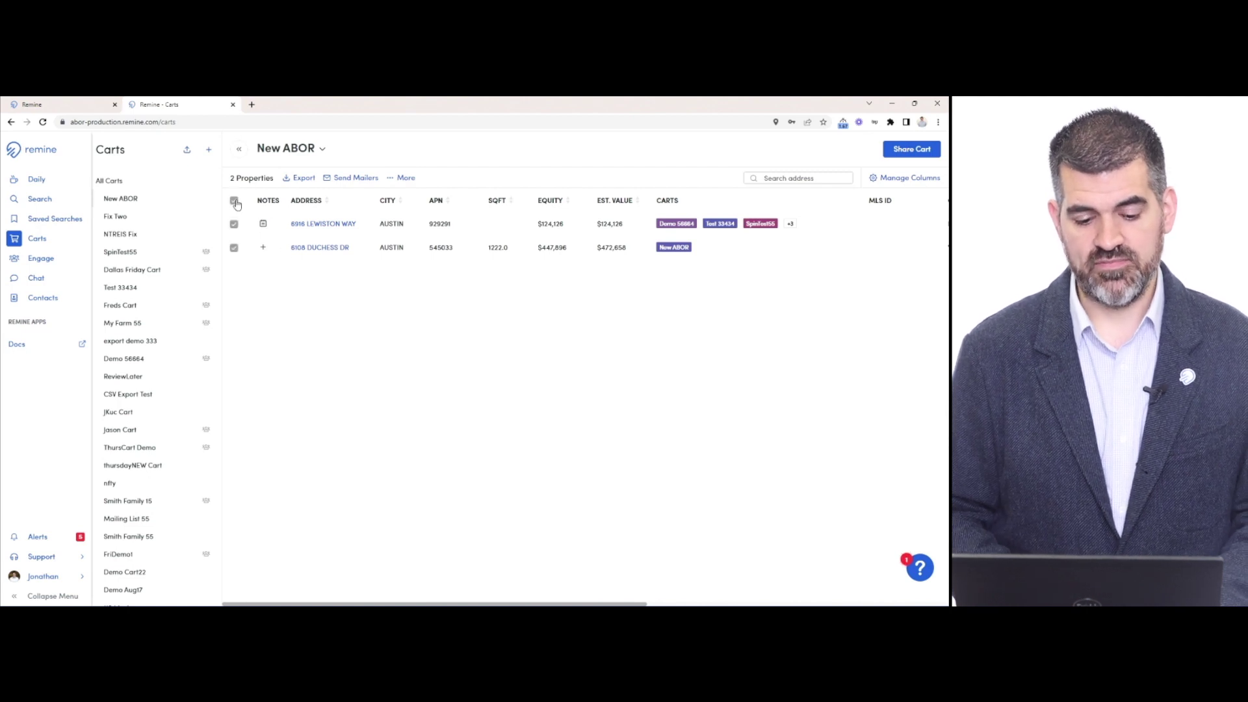